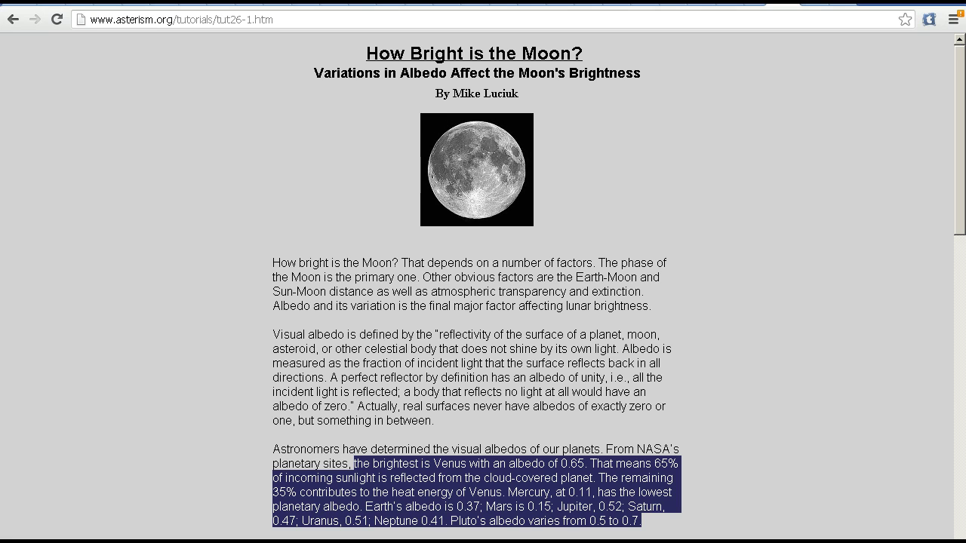
Scroll the asterism.org article past the planetary albedos to the 'Our Moon's average visual albedo' paragraph.
scroll(198, 228, down, 2)
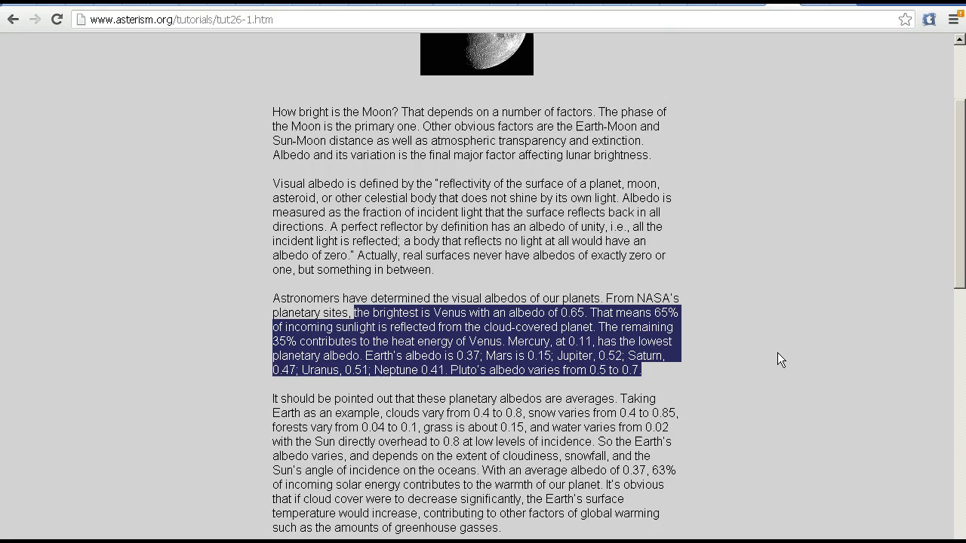
click(784, 332)
scroll(784, 332, down, 2)
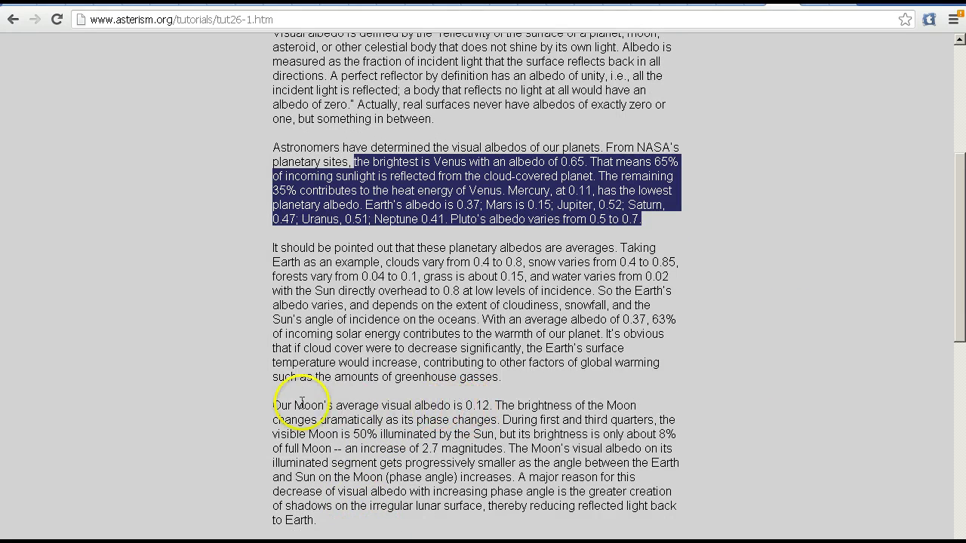
Highlight the sentence 'Our Moon's average visual albedo is 0.12.'.
drag(273, 405, 494, 405)
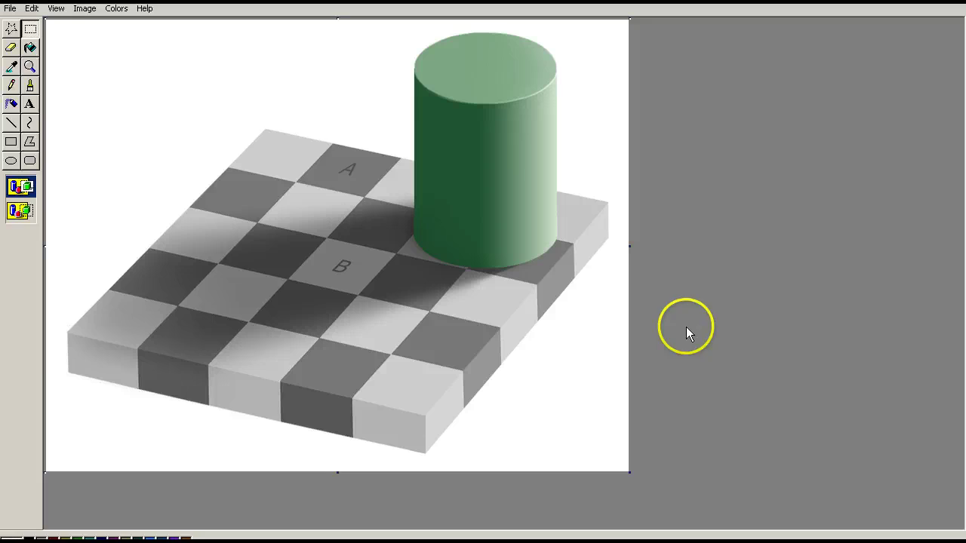
Select square A on the checkerboard, copy it and paste a duplicate.
drag(321, 156, 370, 186)
right_click(352, 179)
click(390, 202)
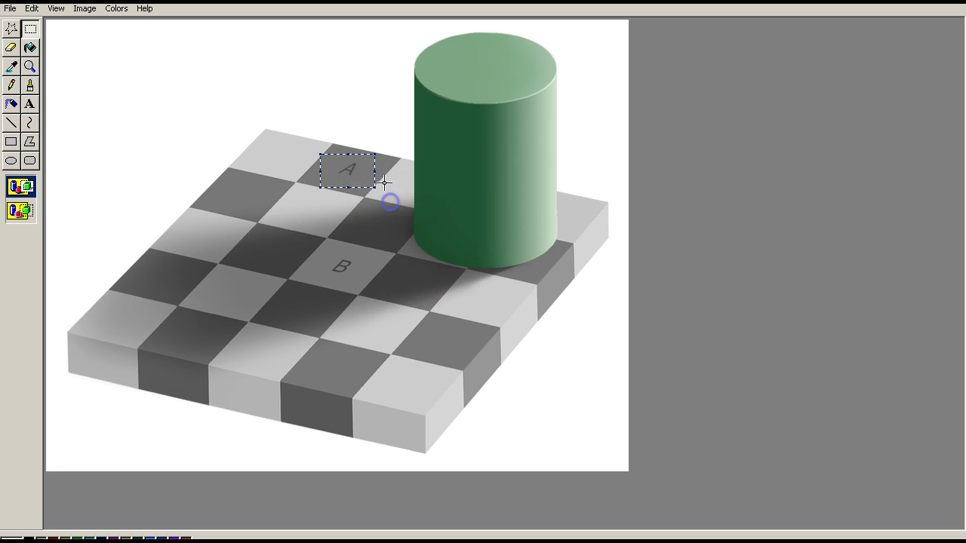
right_click(358, 113)
click(383, 145)
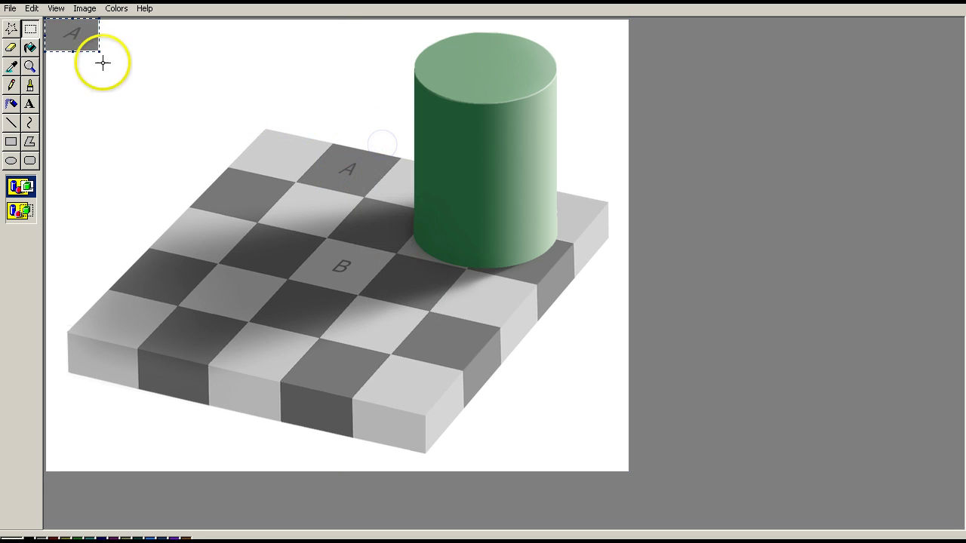
Move the pasted square A copy above the board and stretch it larger.
drag(68, 29, 346, 96)
drag(353, 103, 352, 102)
mouse_move(309, 71)
mouse_down()
mouse_move(355, 147)
mouse_move(352, 111)
mouse_move(316, 69)
mouse_up()
Delete the stray copies and place the square A copy at the top, left of the cylinder.
key(Delete)
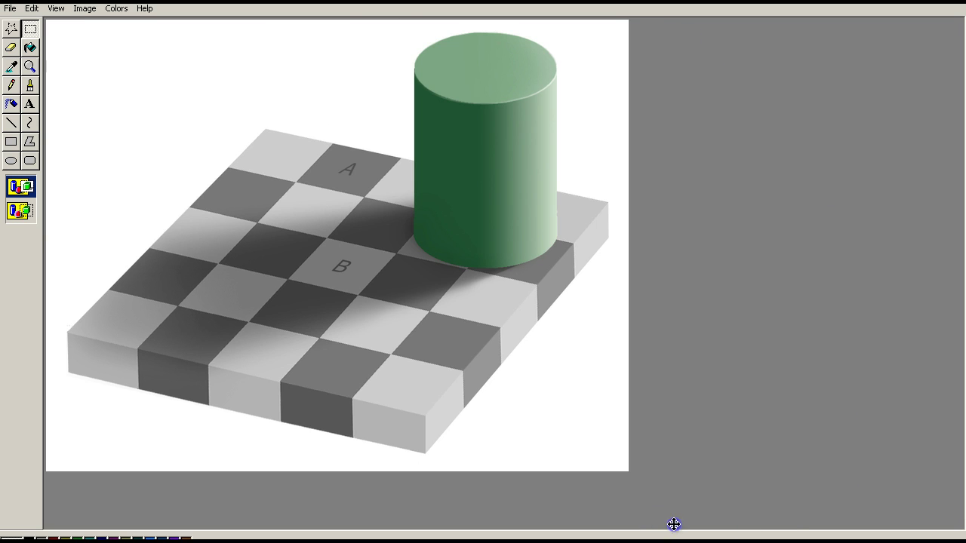
drag(674, 524, 110, 448)
key(Delete)
mouse_move(414, 3)
mouse_down()
mouse_move(211, 43)
mouse_move(345, 108)
mouse_move(349, 235)
mouse_move(379, 263)
mouse_move(371, 252)
mouse_move(367, 104)
mouse_move(302, 58)
mouse_up()
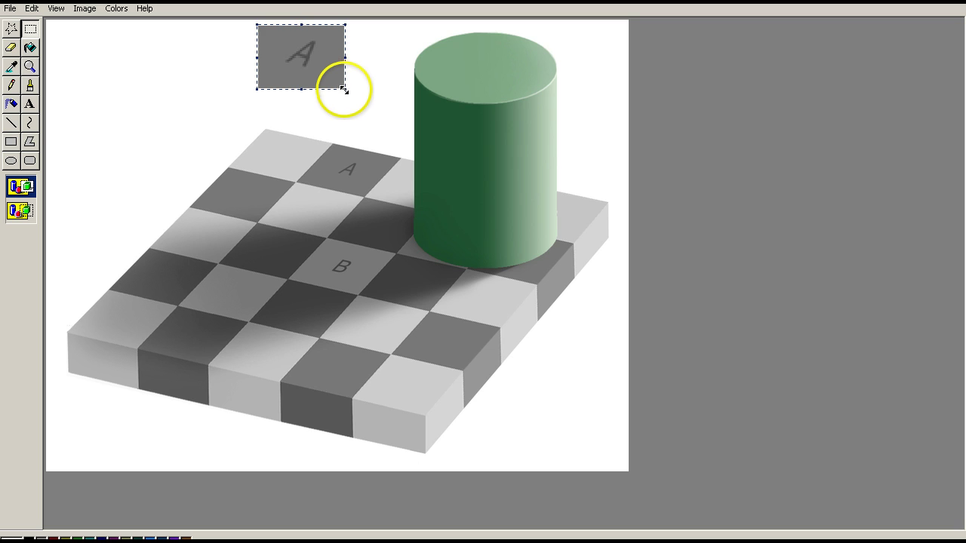
Stretch the square A copy larger and fix it on the board between squares A and B.
drag(343, 88, 367, 104)
click(325, 65)
mouse_move(329, 69)
mouse_down()
mouse_move(325, 86)
mouse_move(326, 76)
mouse_up()
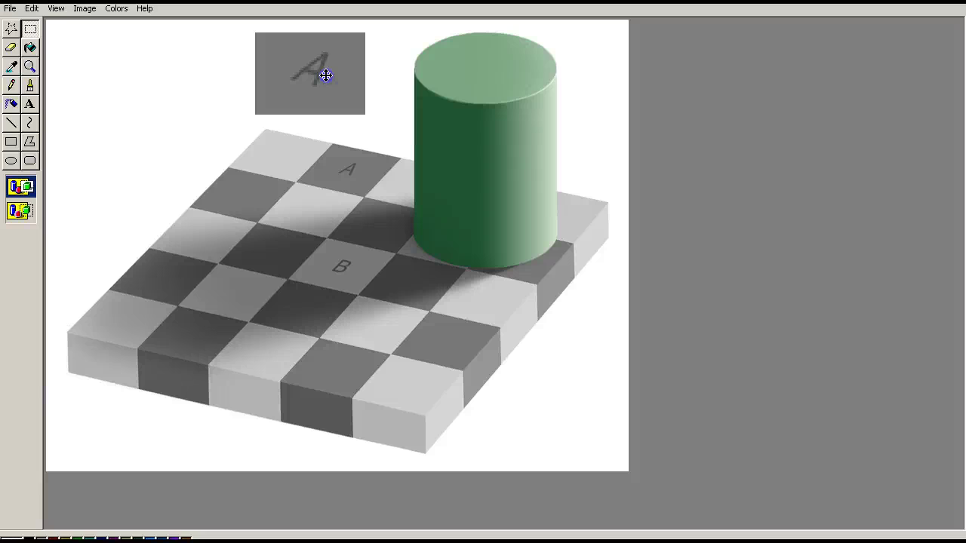
drag(325, 76, 364, 224)
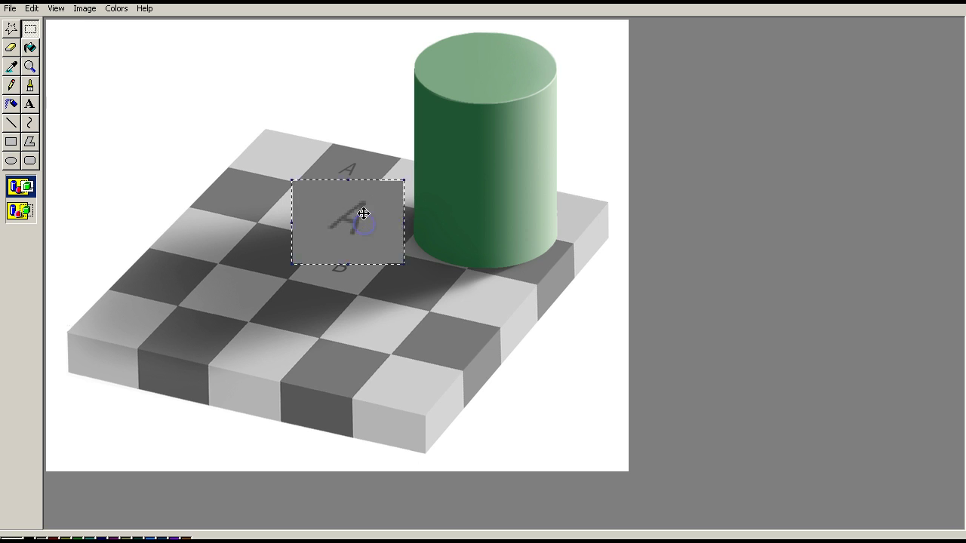
click(362, 103)
click(363, 166)
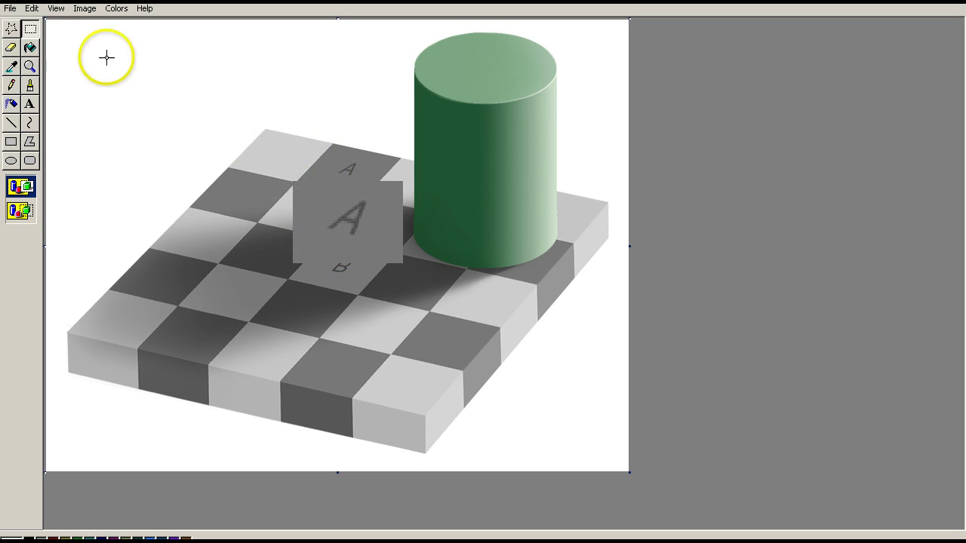
Undo the enlarged patch, paste square A again and place it on the cylinder's shaded face.
key(ctrl+z)
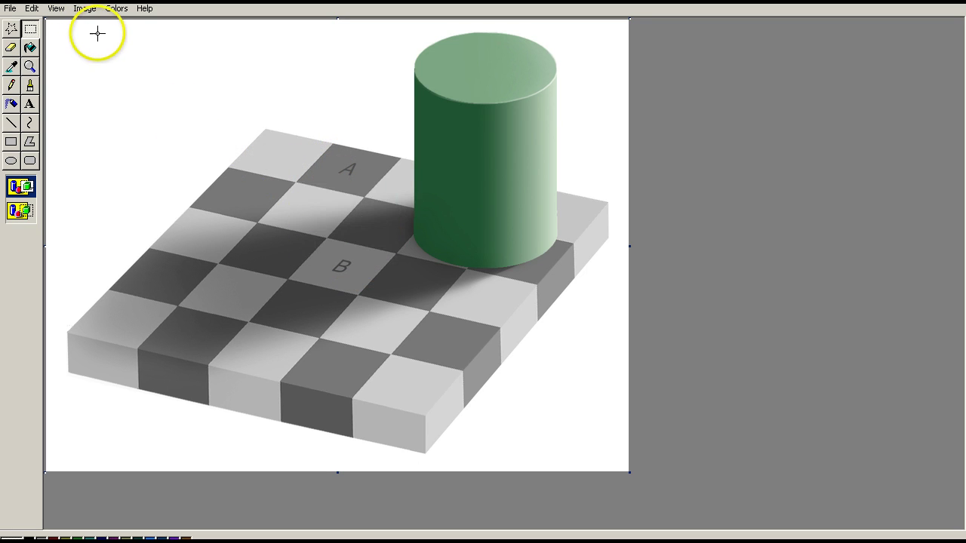
right_click(164, 44)
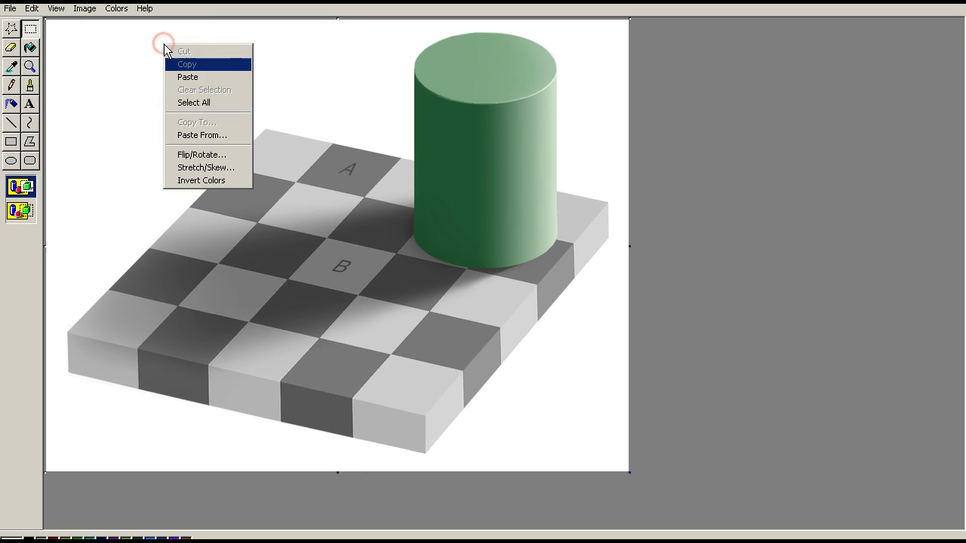
click(203, 77)
drag(79, 36, 223, 103)
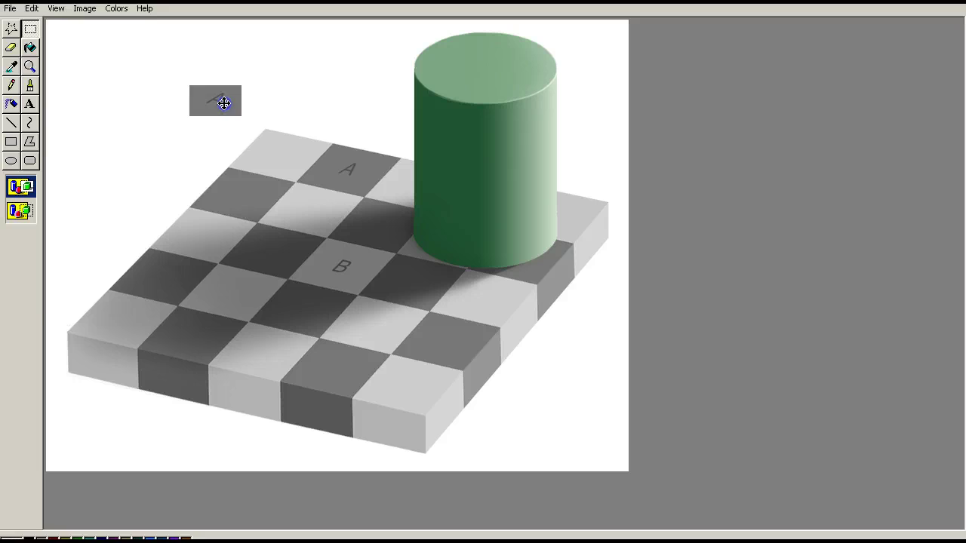
drag(224, 103, 605, 130)
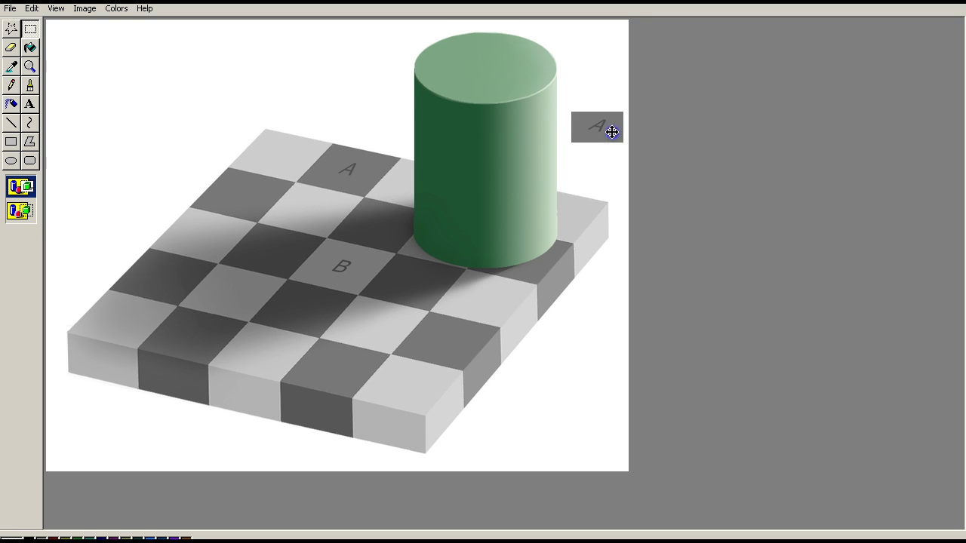
drag(612, 132, 460, 139)
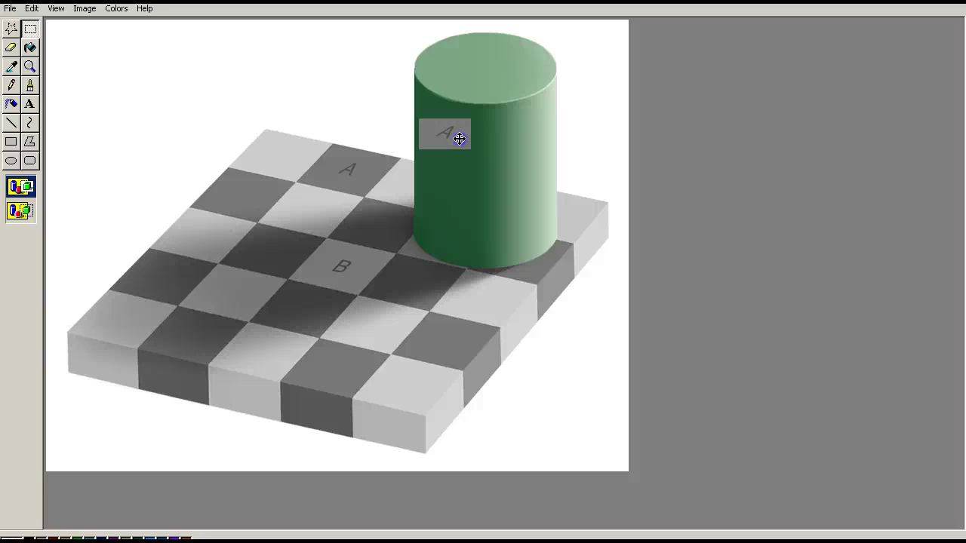
Paste a second copy of square A onto the cylinder's lit right edge.
right_click(307, 70)
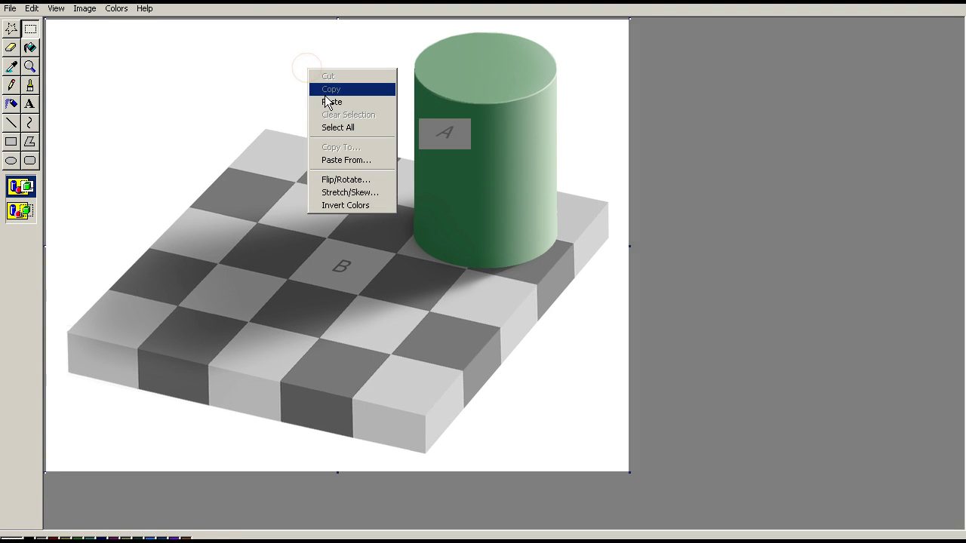
click(326, 101)
drag(71, 30, 548, 132)
click(596, 103)
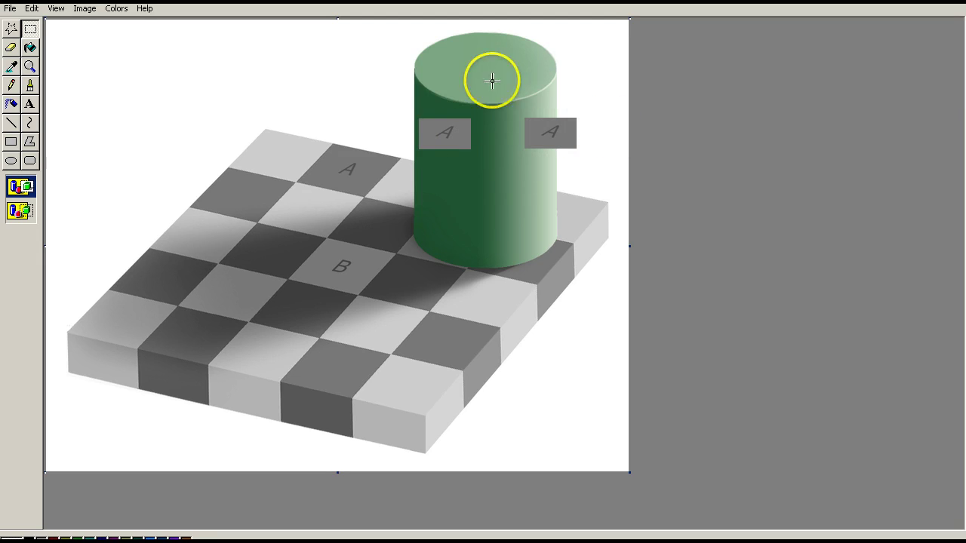
Paste a third copy of square A and place it between the other two.
right_click(303, 65)
click(325, 99)
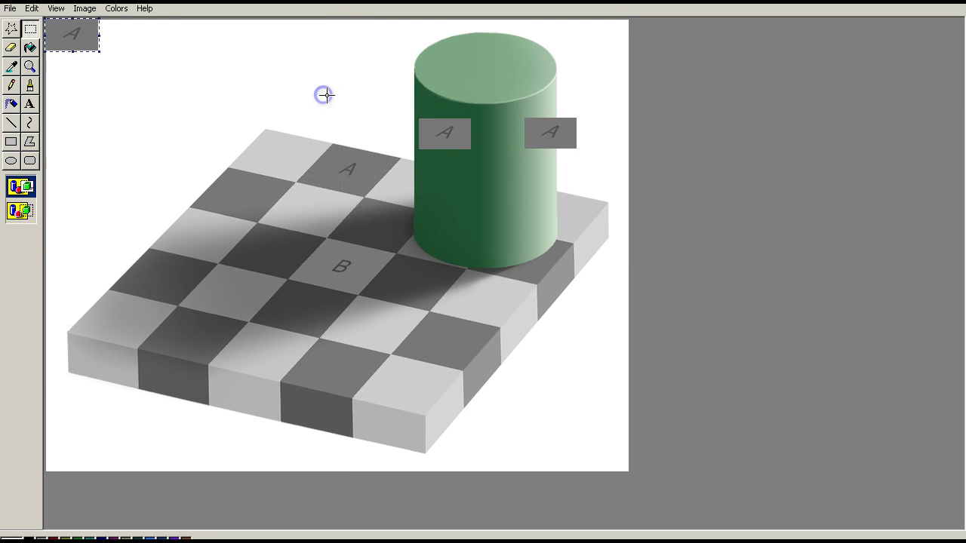
drag(82, 37, 104, 46)
drag(204, 78, 519, 137)
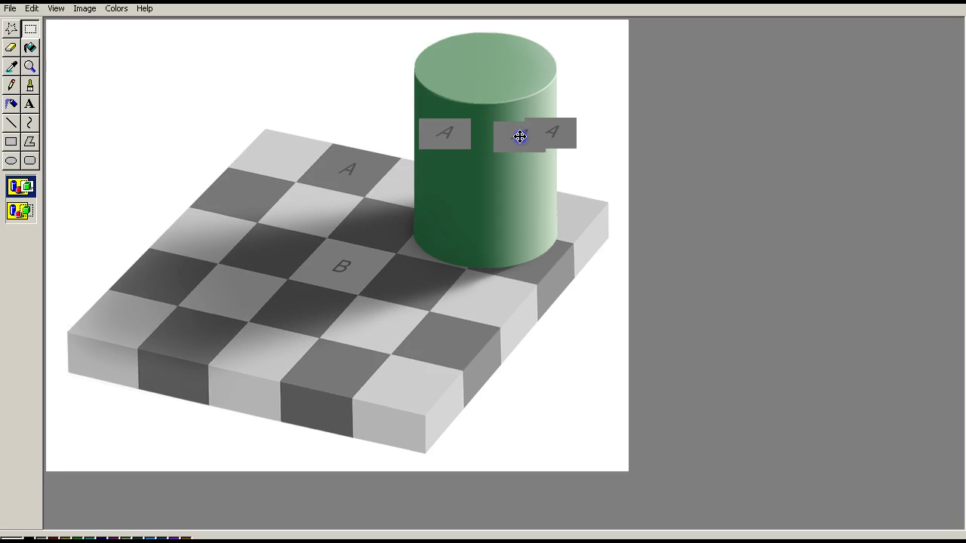
Drag the third square A copy down to the cylinder's lower left, under the first copy.
drag(520, 136, 447, 206)
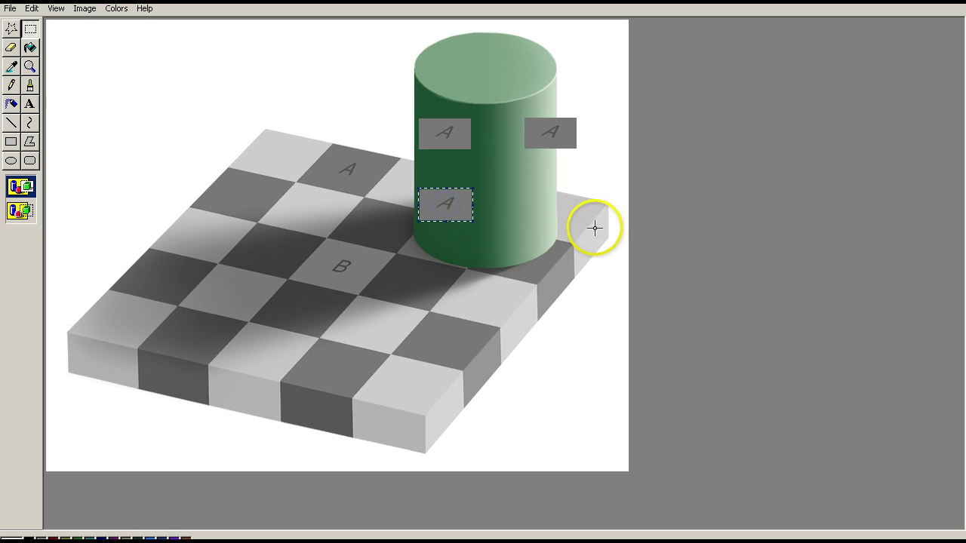